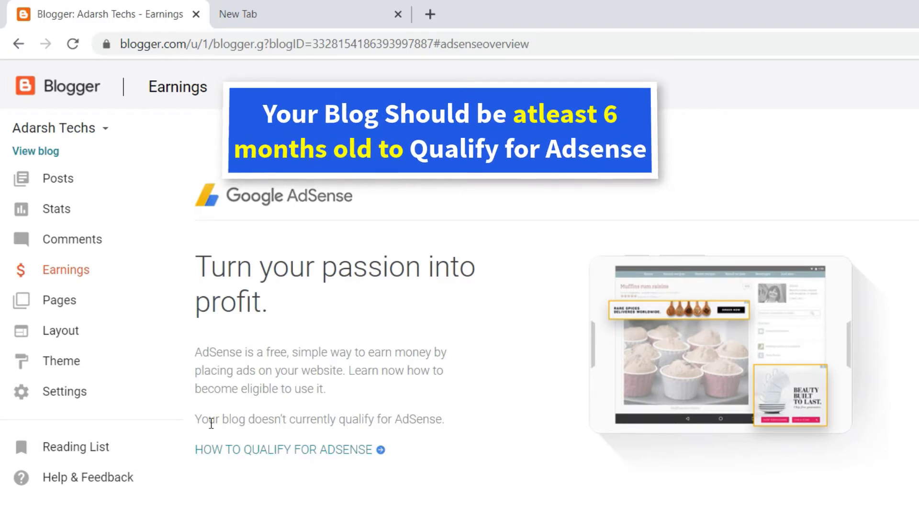
Note the blog-doesn't-qualify message, then go to Blogger Settings > Search preferences.
left_click_drag(195, 420, 438, 423)
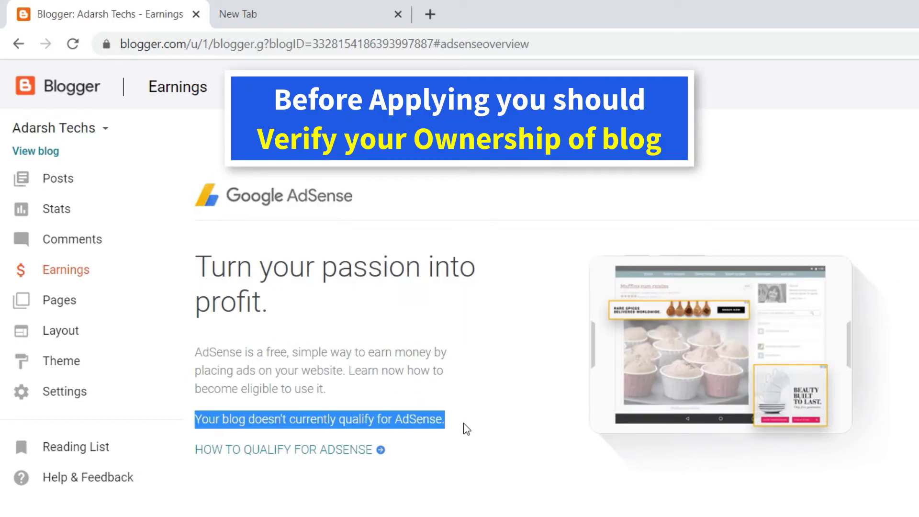
left_click(463, 423)
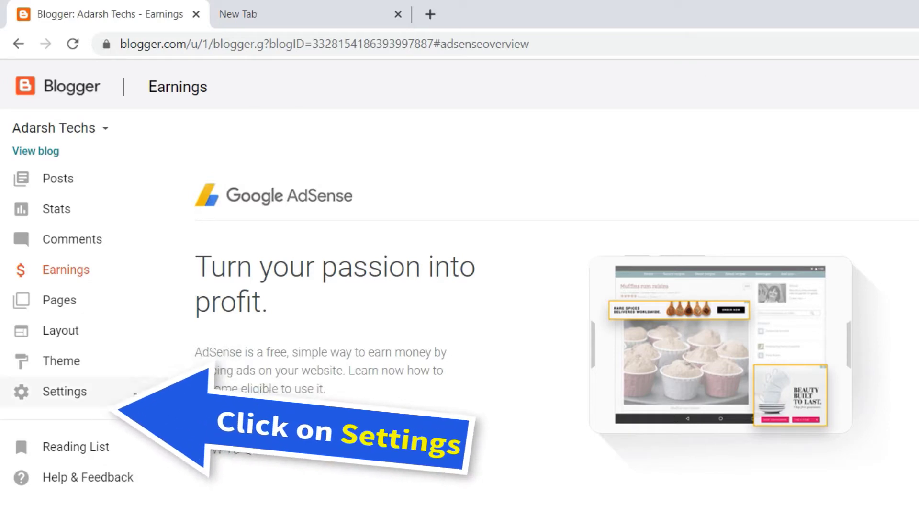
left_click(84, 395)
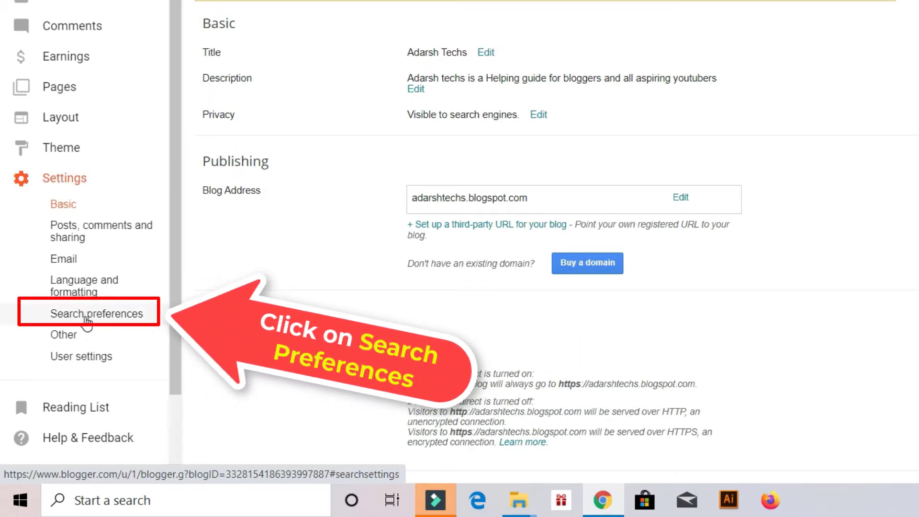
left_click(86, 319)
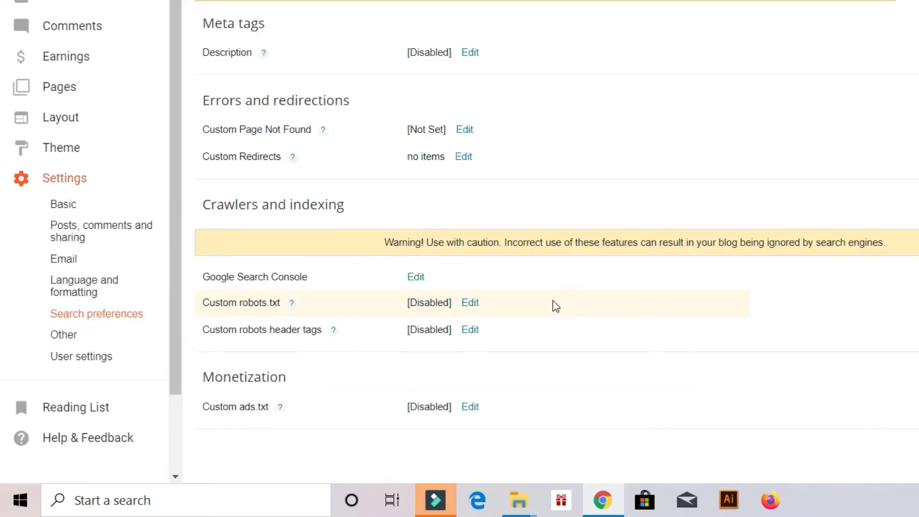
Add the blog's blogspot domain as a Search Console property and accept its auto-verified ownership.
left_click(417, 282)
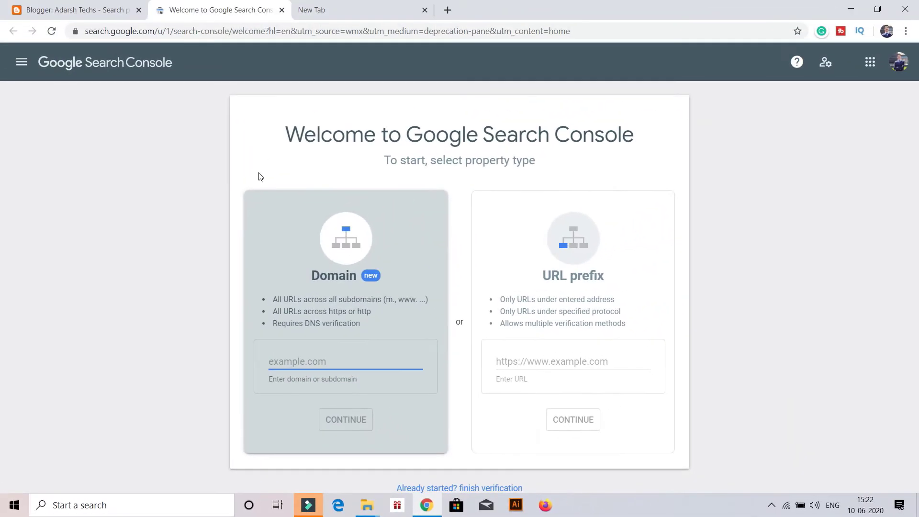
type("ada")
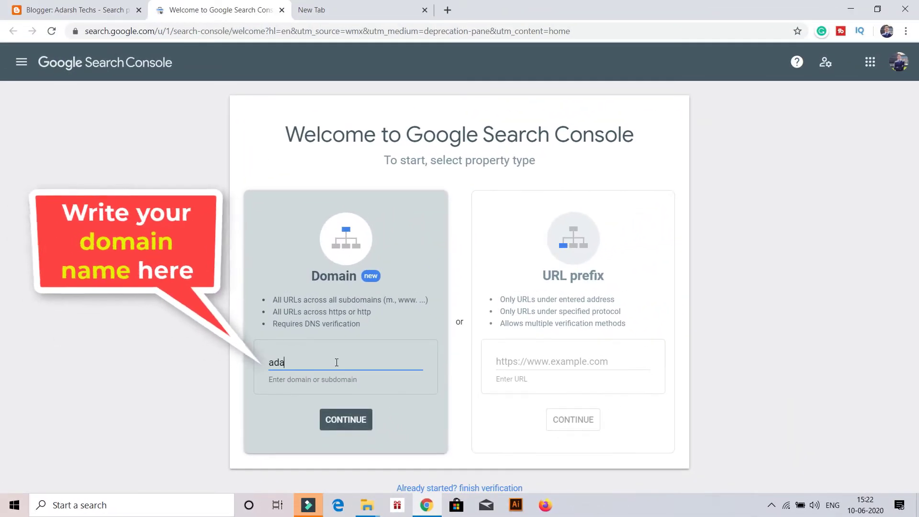
type("rshte")
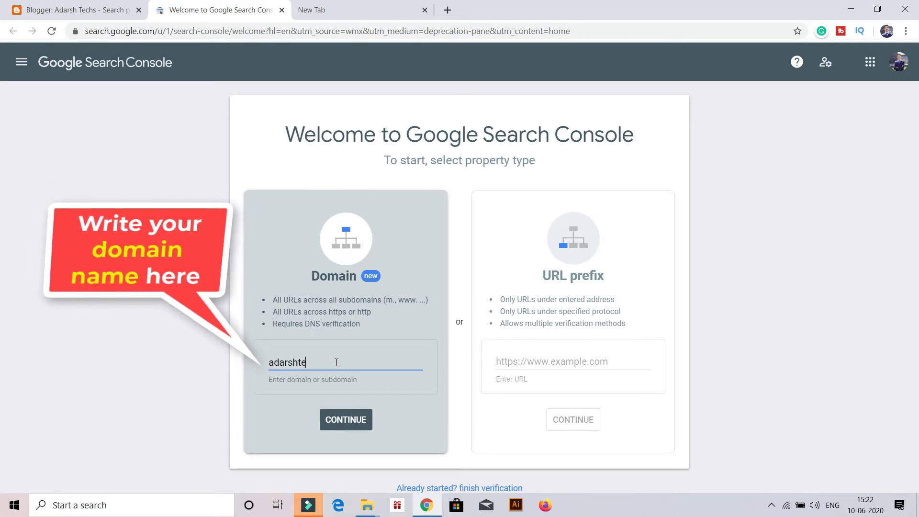
type("chs.bl")
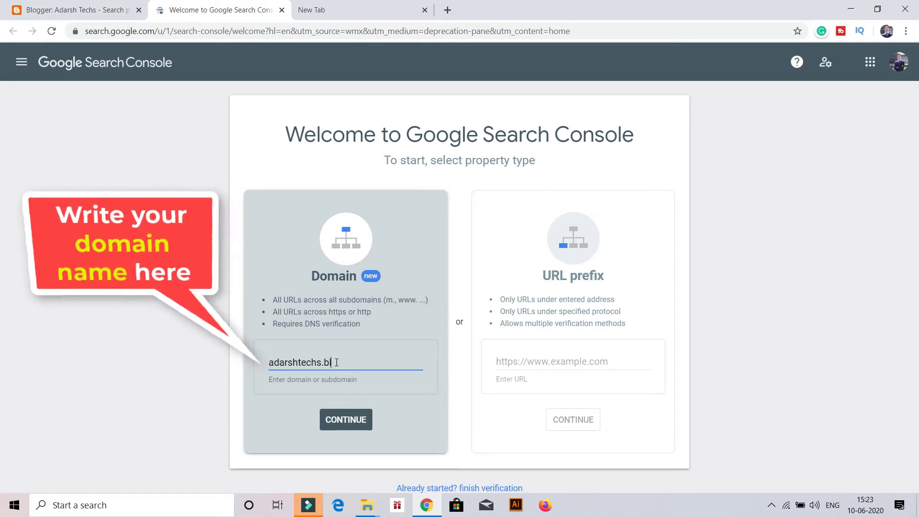
type("ogspot")
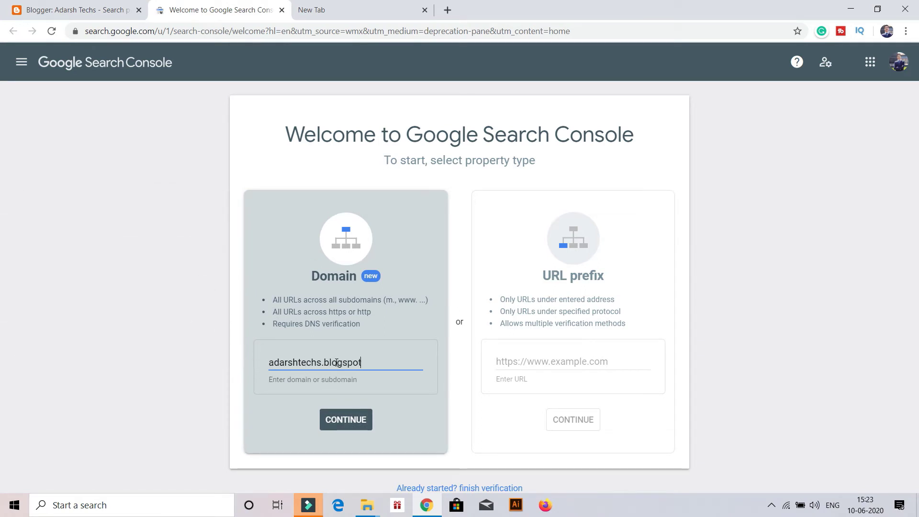
type(".com")
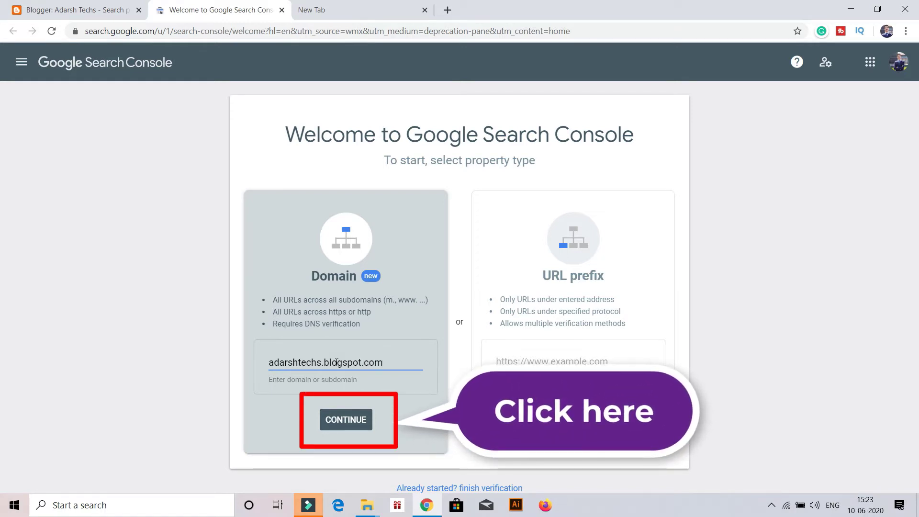
left_click(348, 420)
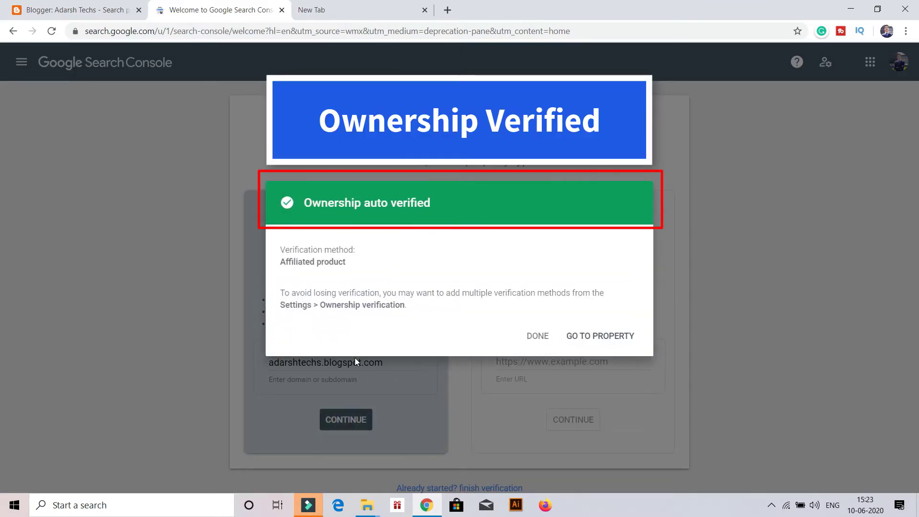
left_click(538, 337)
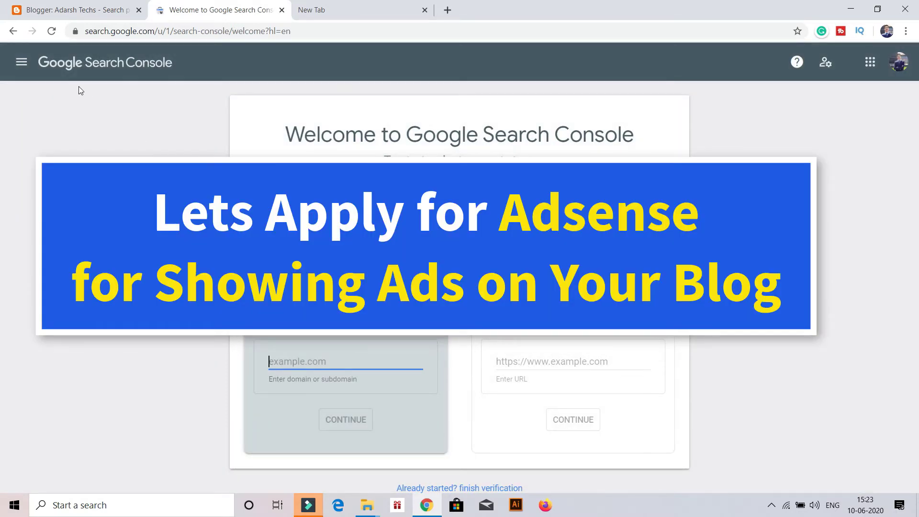
left_click(28, 68)
In a new window, search Google for 'adsense' and open the Google AdSense result.
key("ctrl+n")
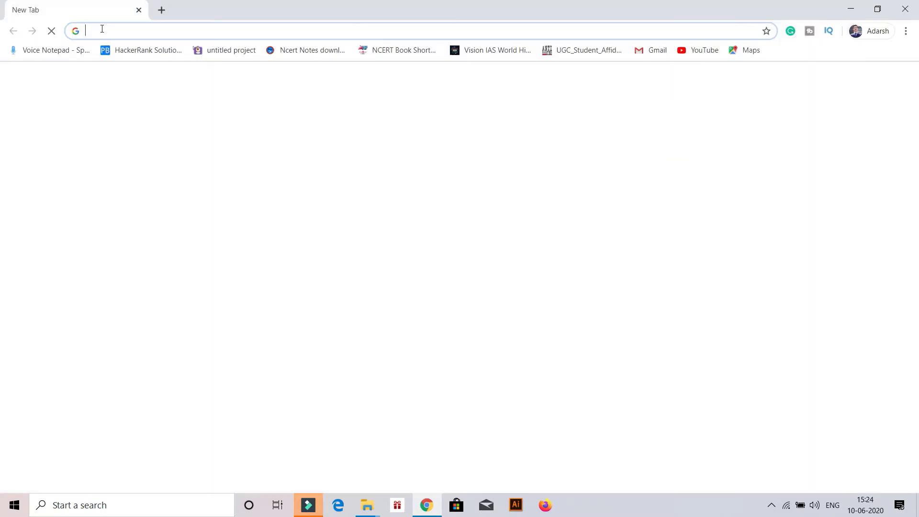
left_click(100, 31)
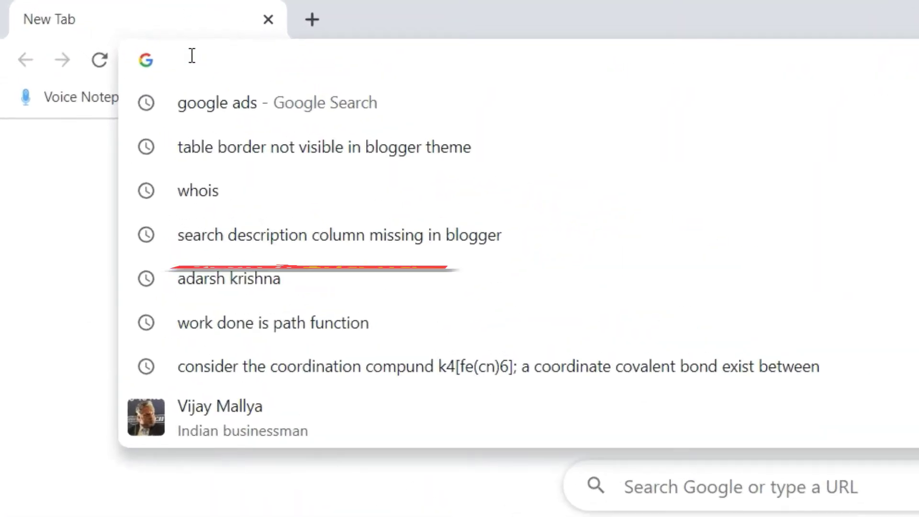
type("a")
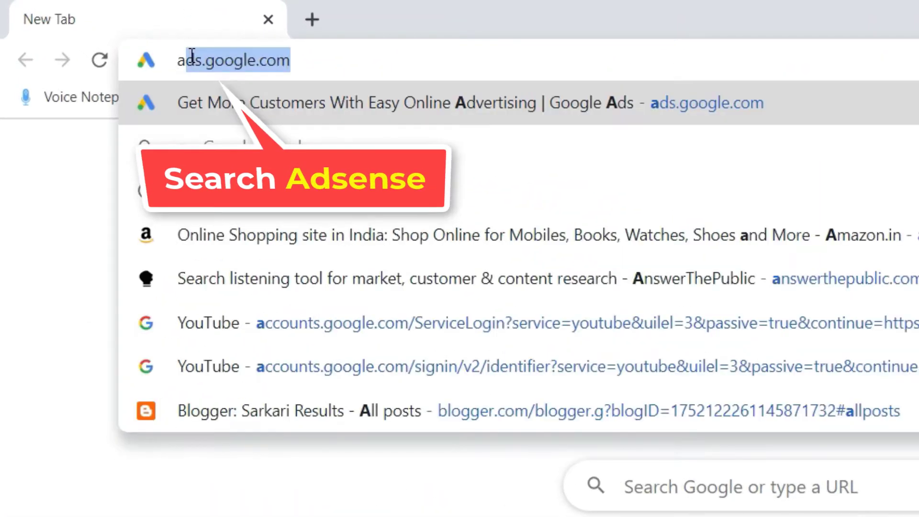
type("dsensens")
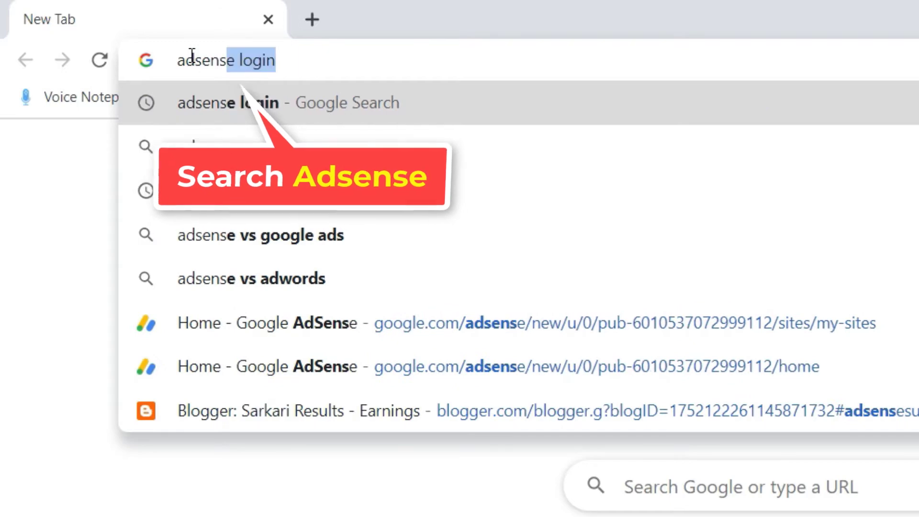
key("Return")
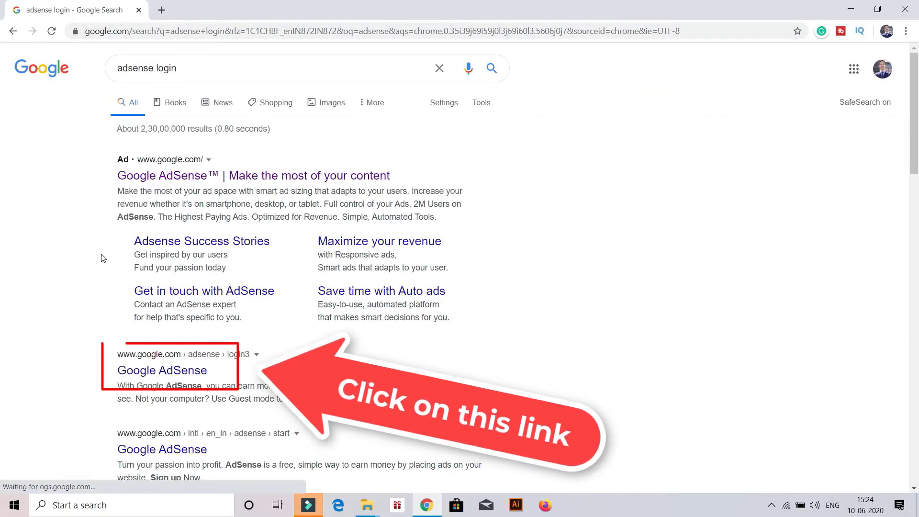
left_click(161, 378)
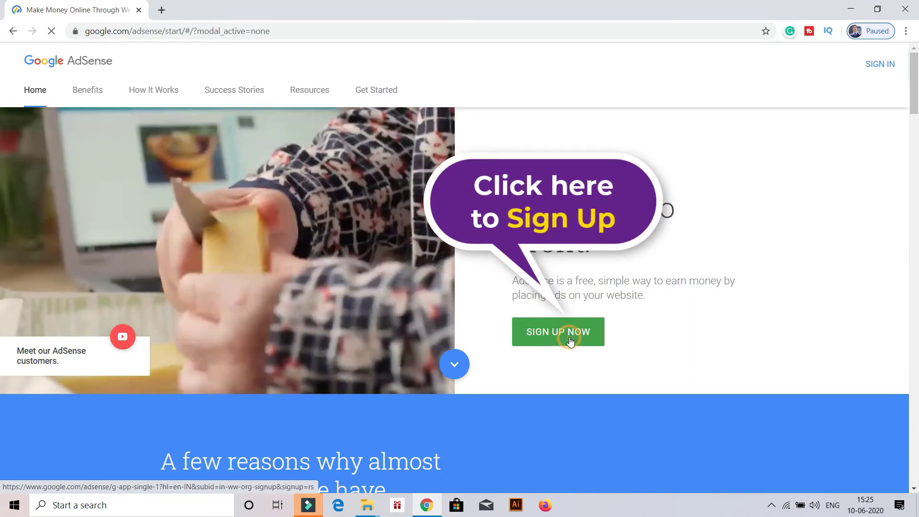
left_click(565, 339)
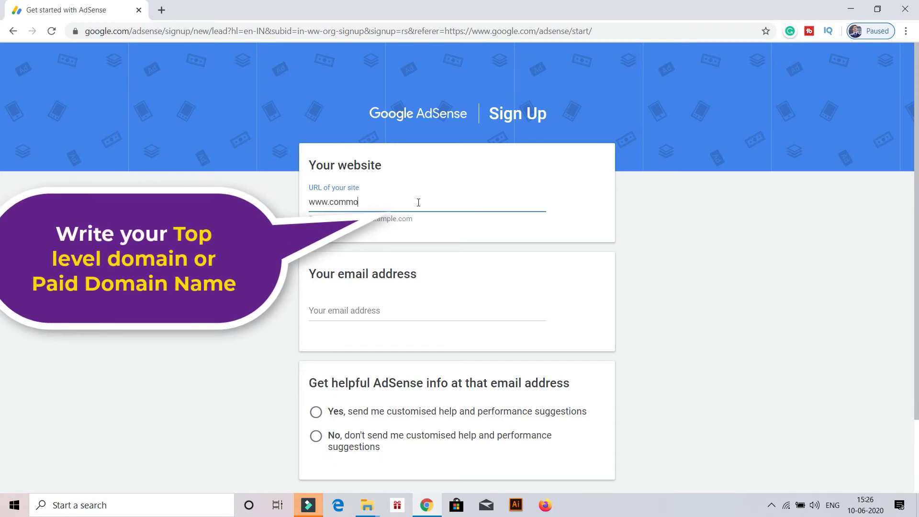
type("www.commomgk.in")
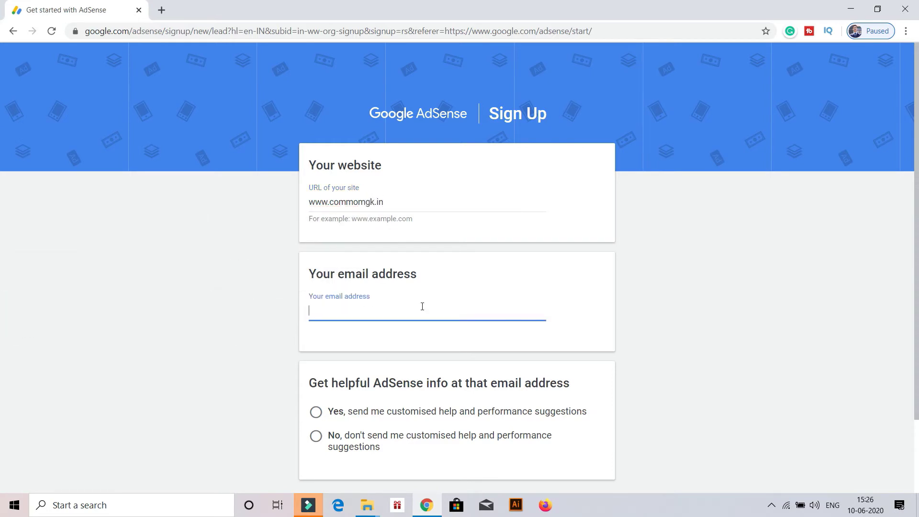
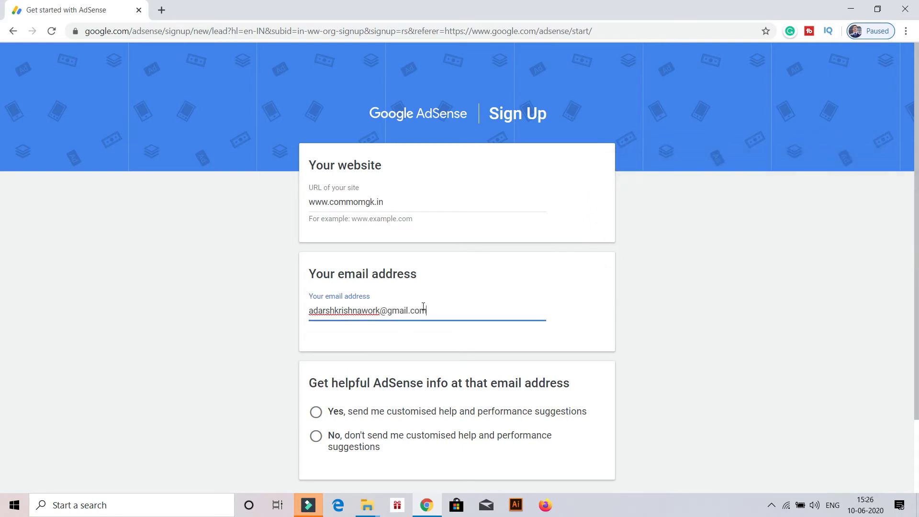
scroll(424, 306, "down", 1)
scroll(421, 314, "down", 1)
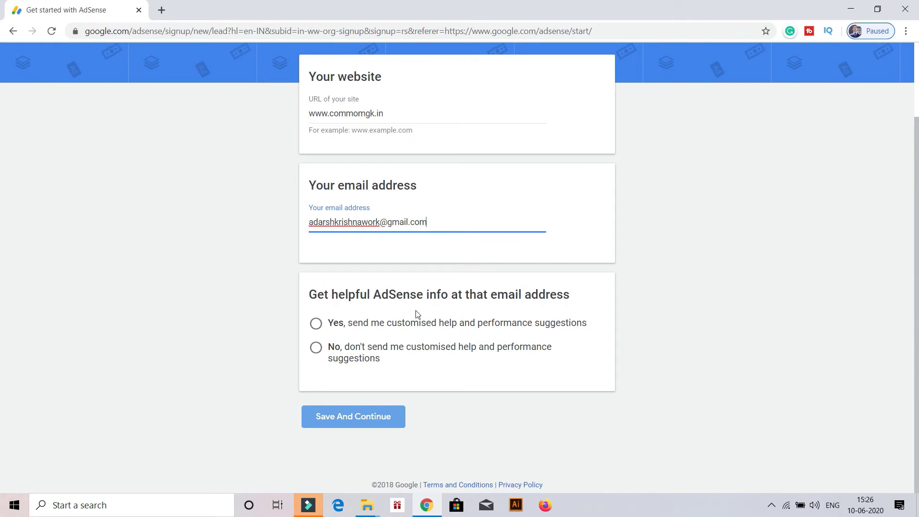
left_click(332, 324)
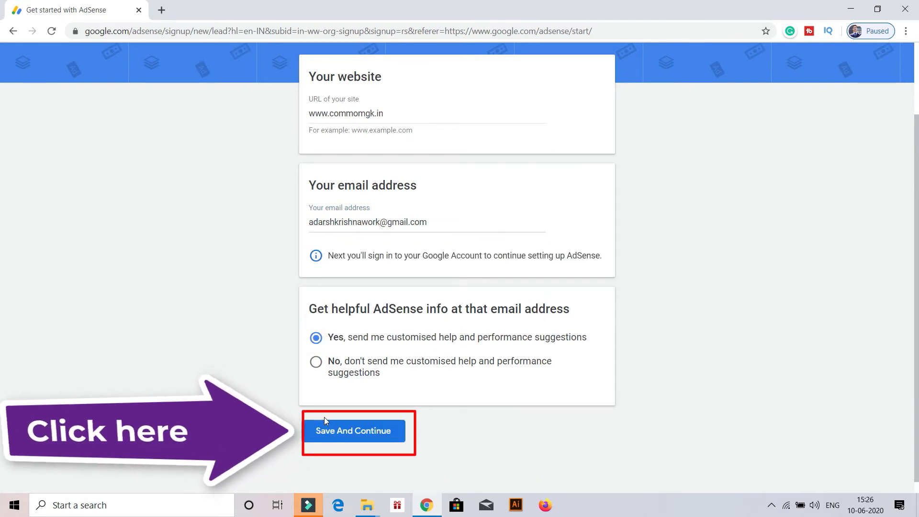
left_click(328, 429)
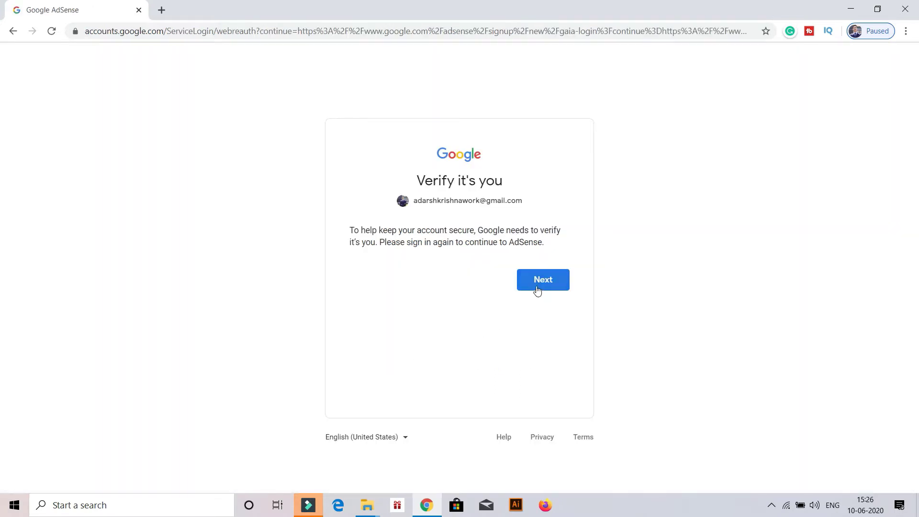
left_click(537, 285)
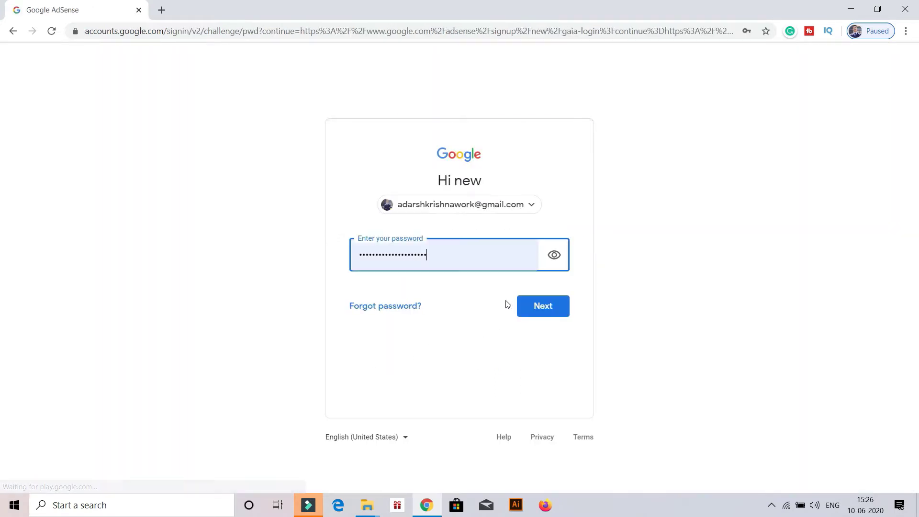
left_click(539, 309)
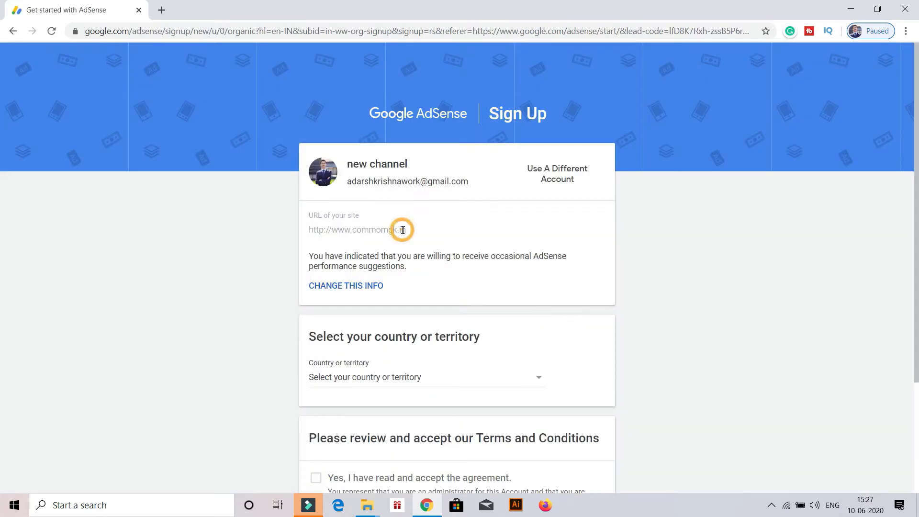
Pick India from the country list, accept the agreement, and click Create Account.
scroll(403, 230, "down", 3)
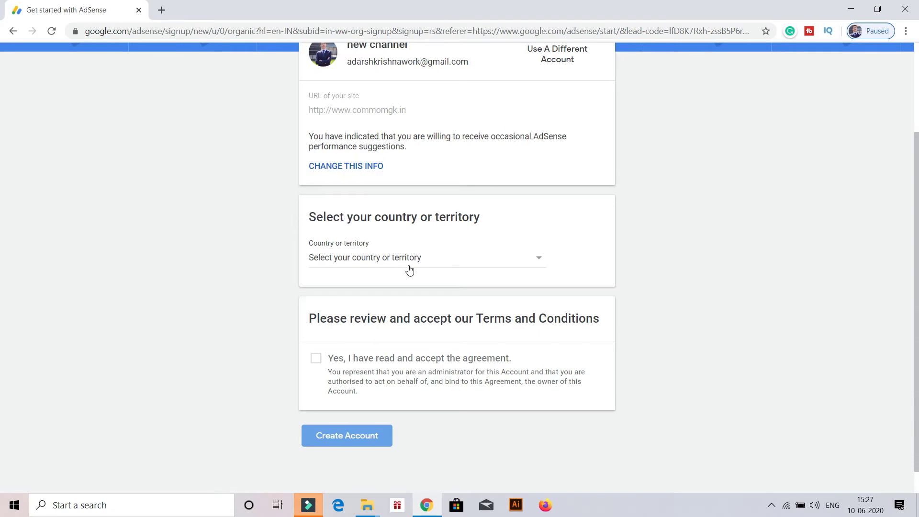
left_click(414, 259)
scroll(405, 309, "down", 20)
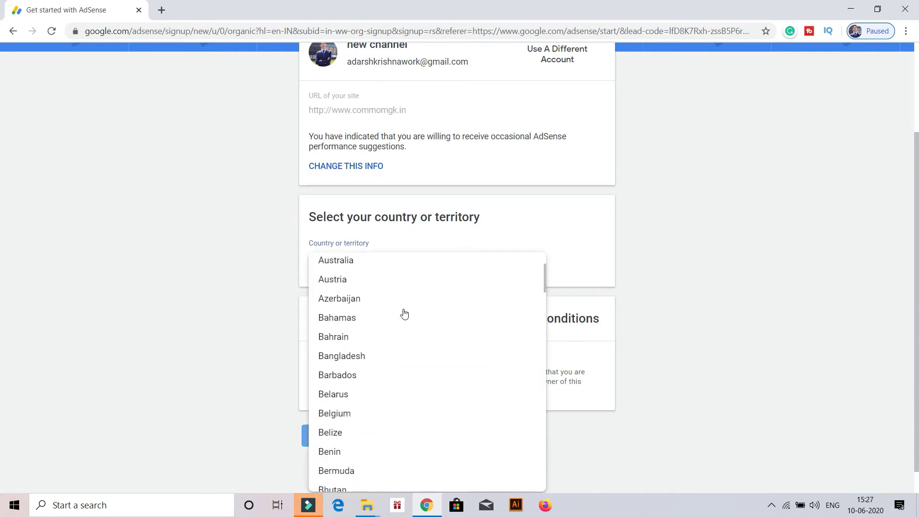
scroll(403, 317, "down", 10)
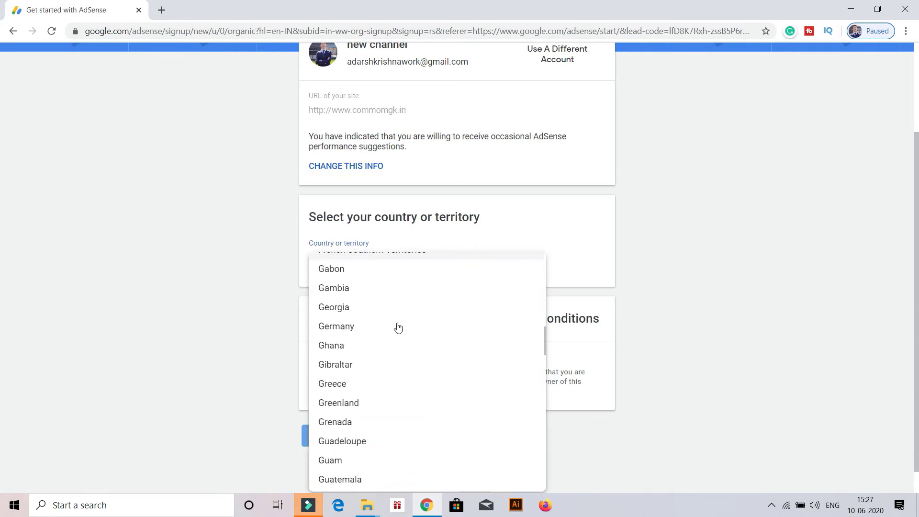
scroll(398, 337, "down", 2)
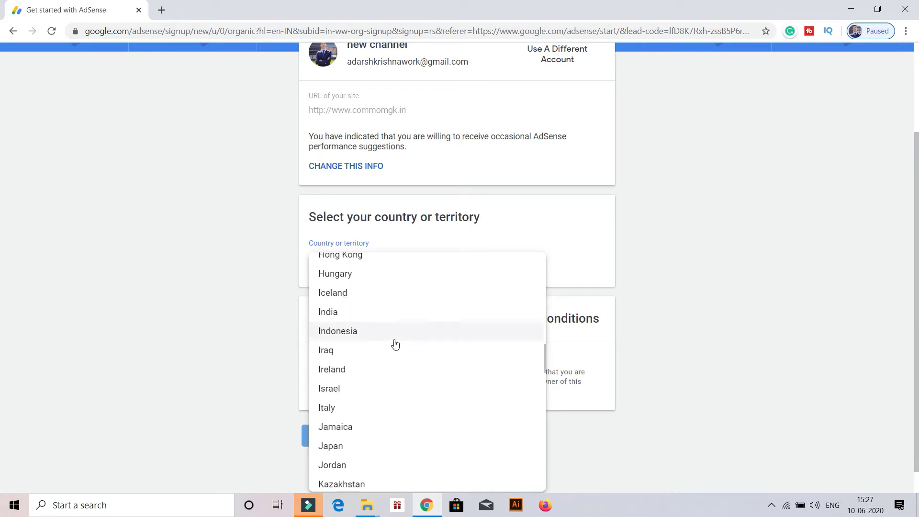
left_click(345, 314)
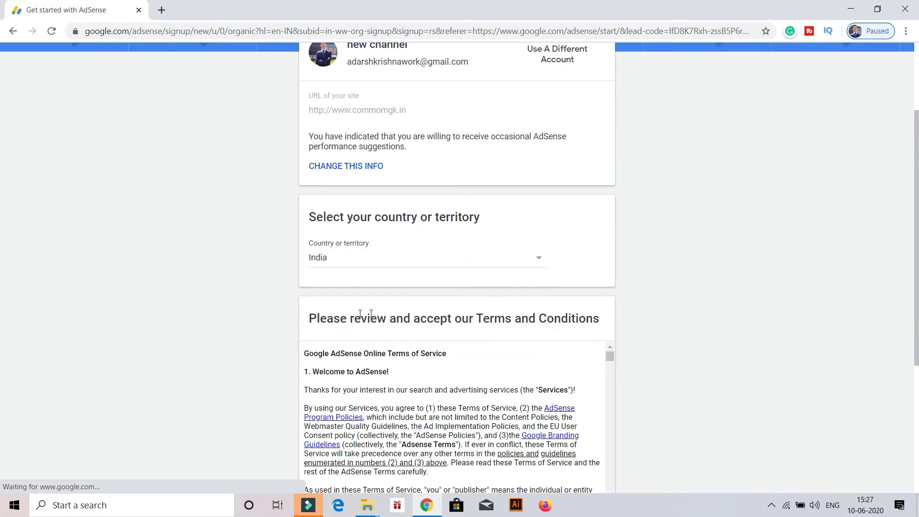
scroll(400, 315, "down", 5)
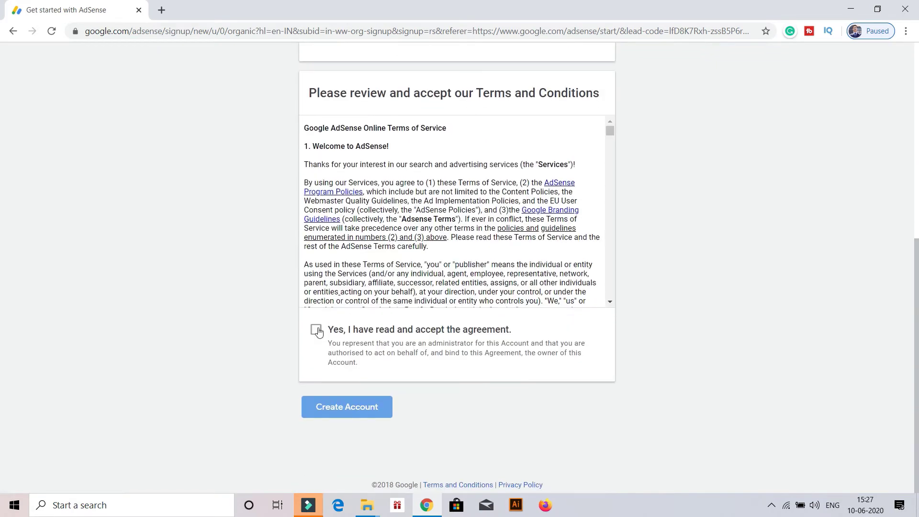
left_click(375, 415)
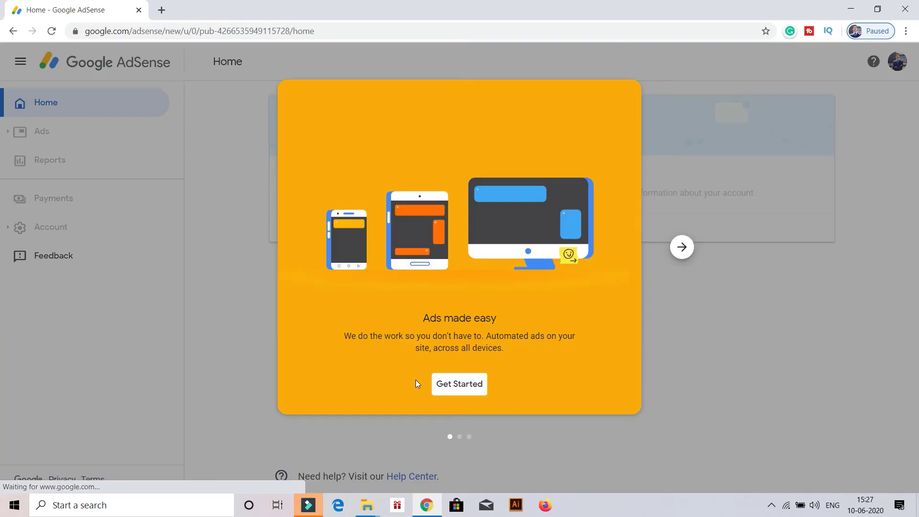
Get past the Ads made easy introduction and submit the payment name and address form.
left_click(470, 385)
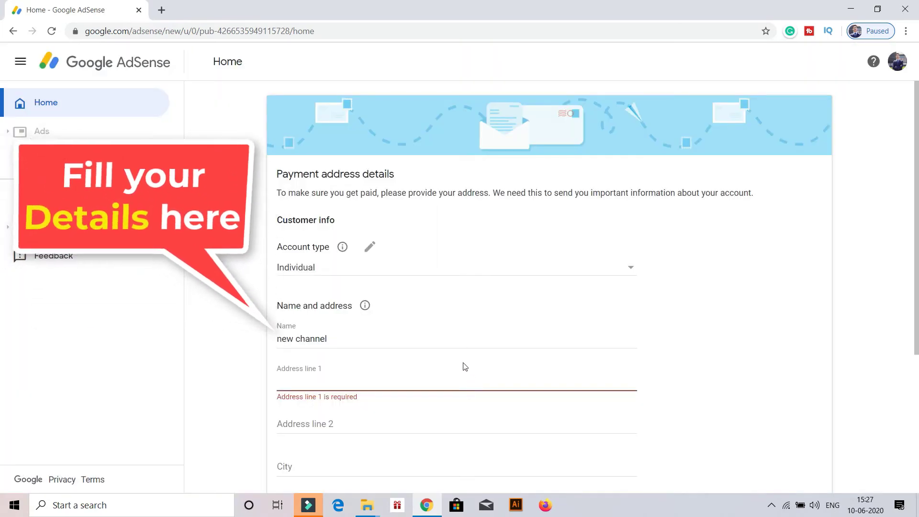
scroll(463, 365, "down", 4)
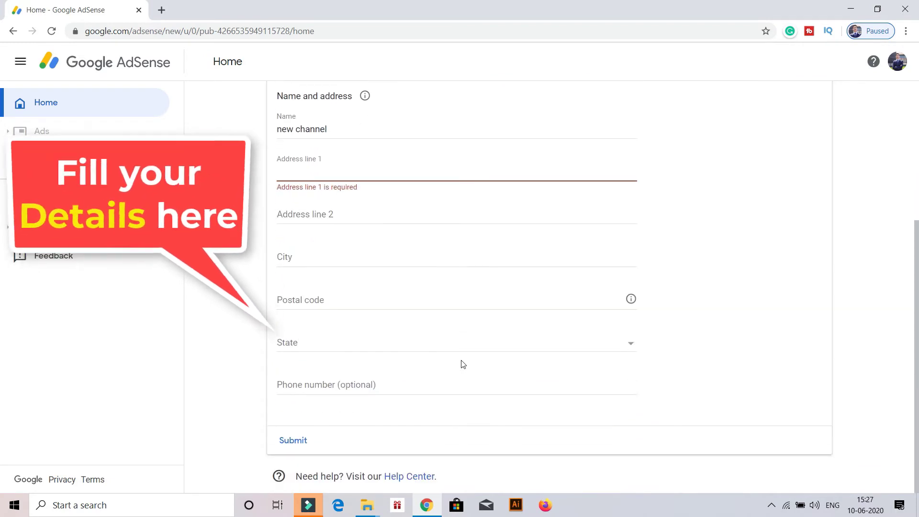
scroll(463, 365, "up", 2)
scroll(430, 339, "down", 2)
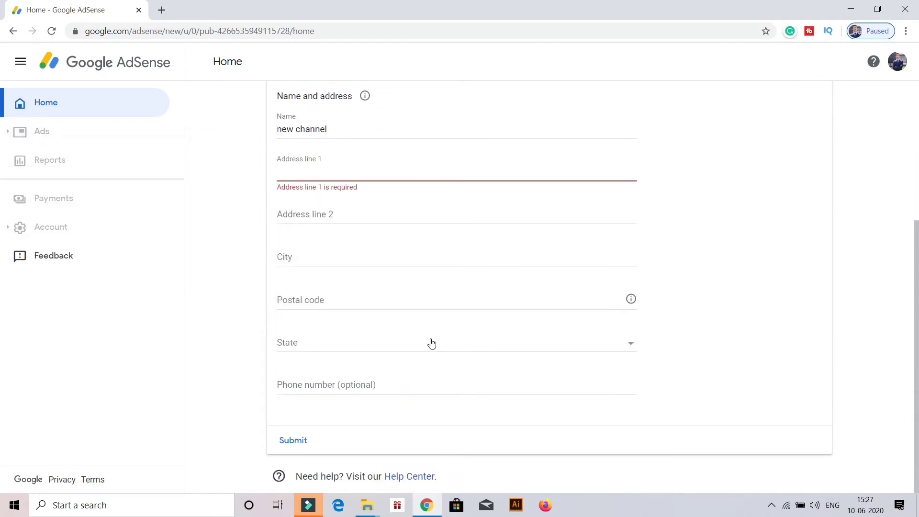
scroll(431, 343, "up", 2)
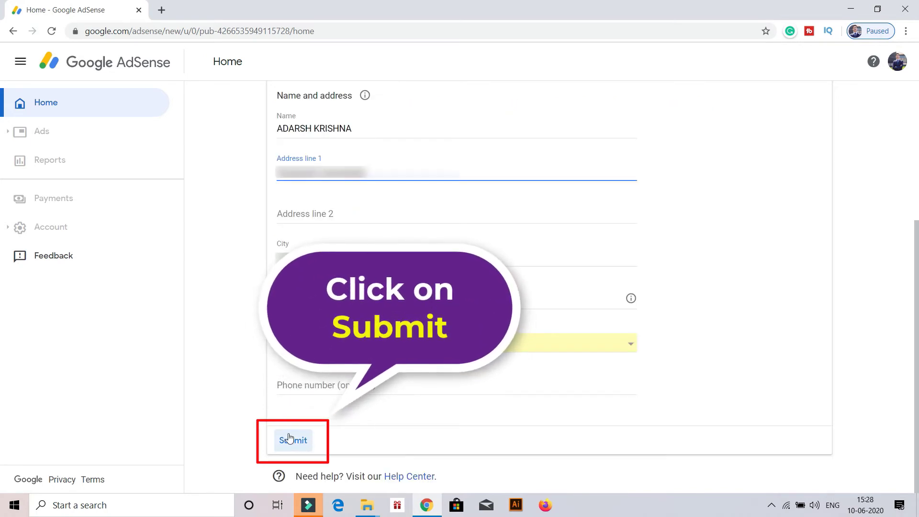
left_click(290, 439)
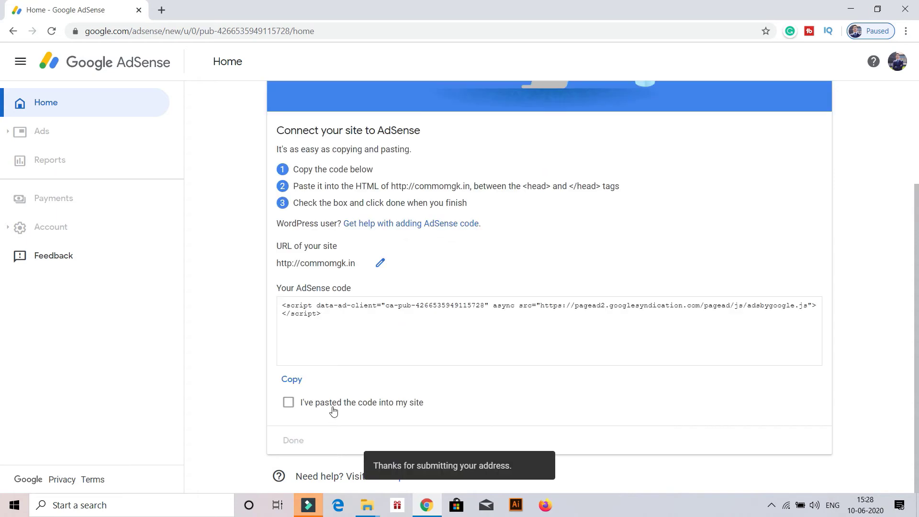
Copy the AdSense code shown under Your AdSense code, then open a new tab for Blogger.
left_click_drag(369, 318, 261, 308)
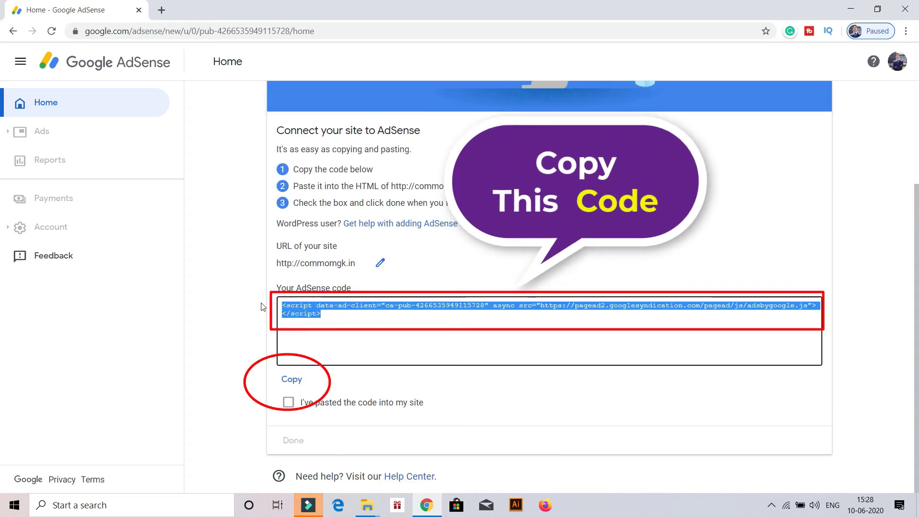
left_click(297, 325)
left_click(294, 384)
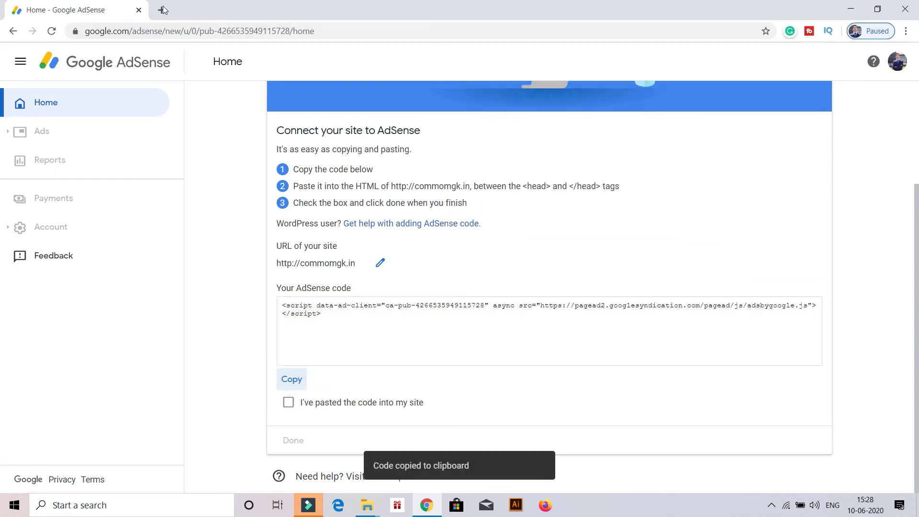
left_click(162, 9)
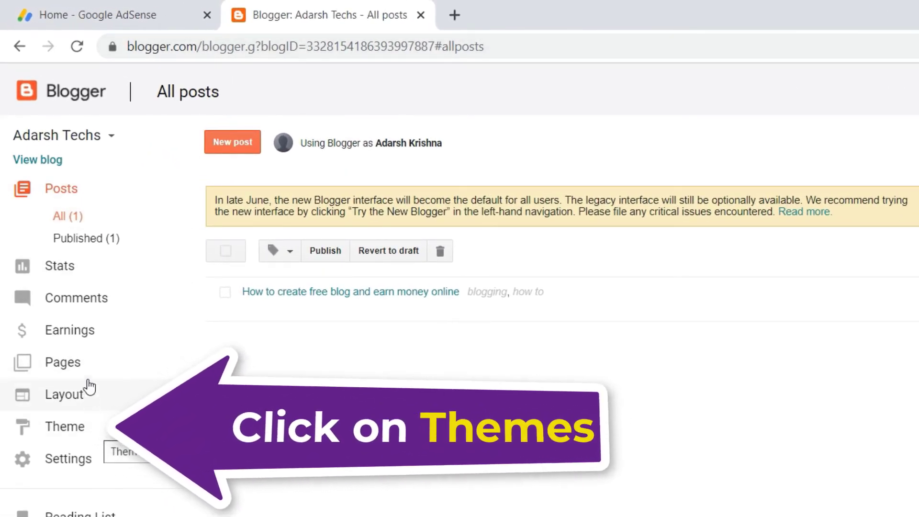
Paste the AdSense script on a new line right after <head> in the theme HTML and save the theme.
left_click(83, 424)
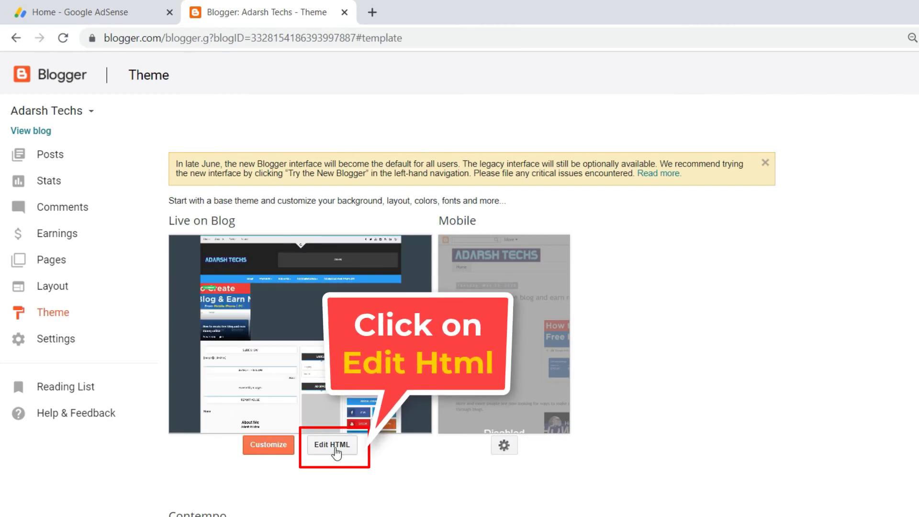
left_click(331, 450)
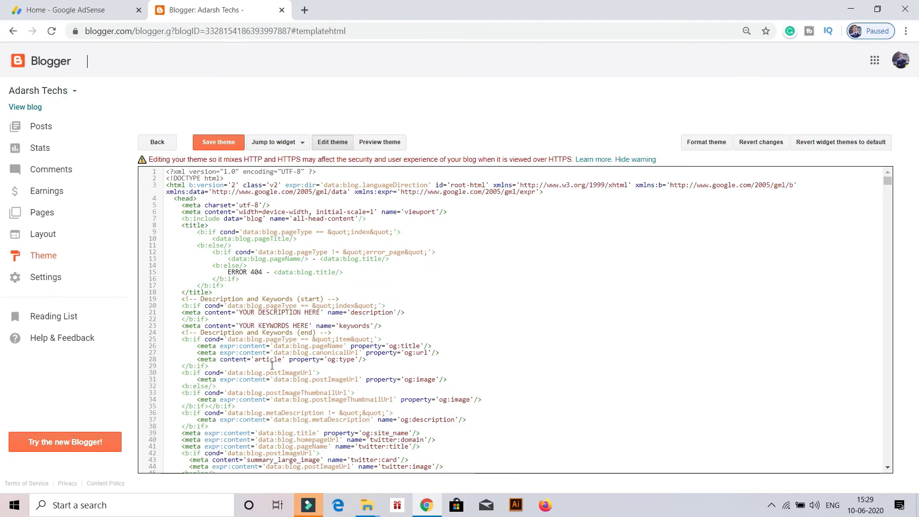
left_click(197, 198)
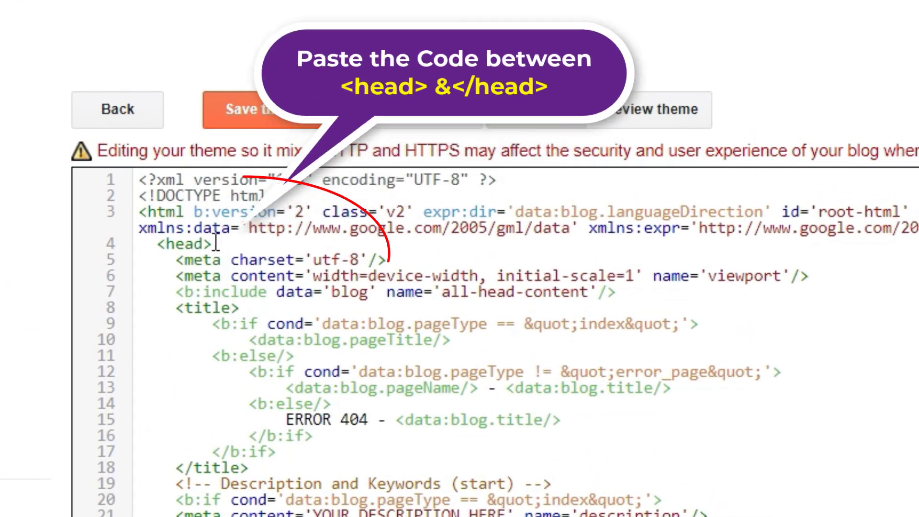
key("Return")
key("Return")
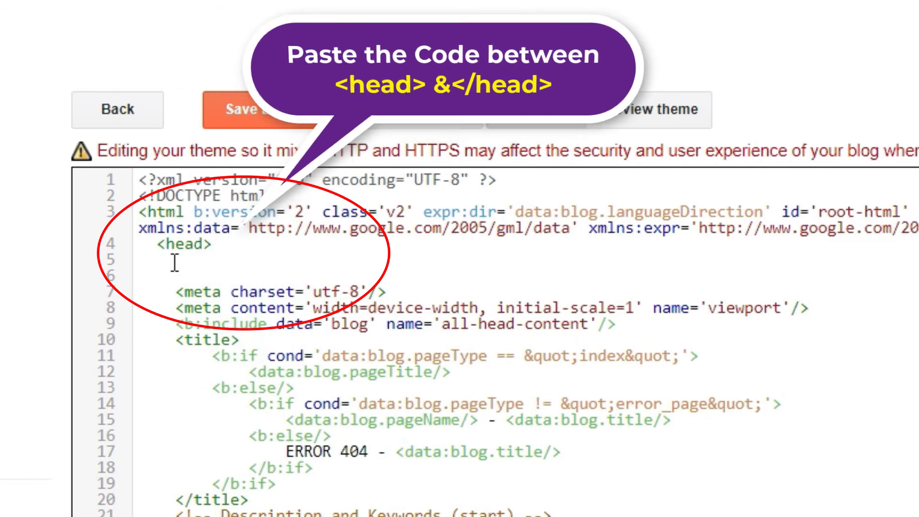
right_click(149, 277)
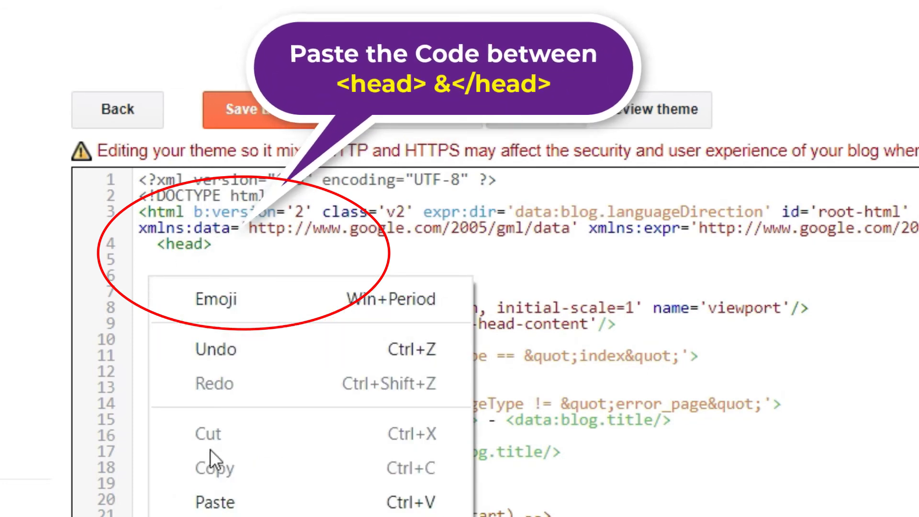
left_click(253, 509)
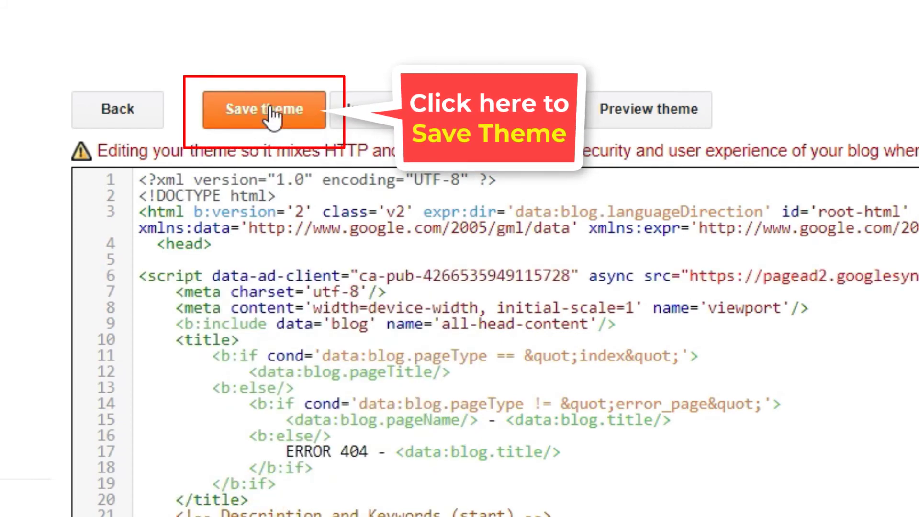
left_click(272, 114)
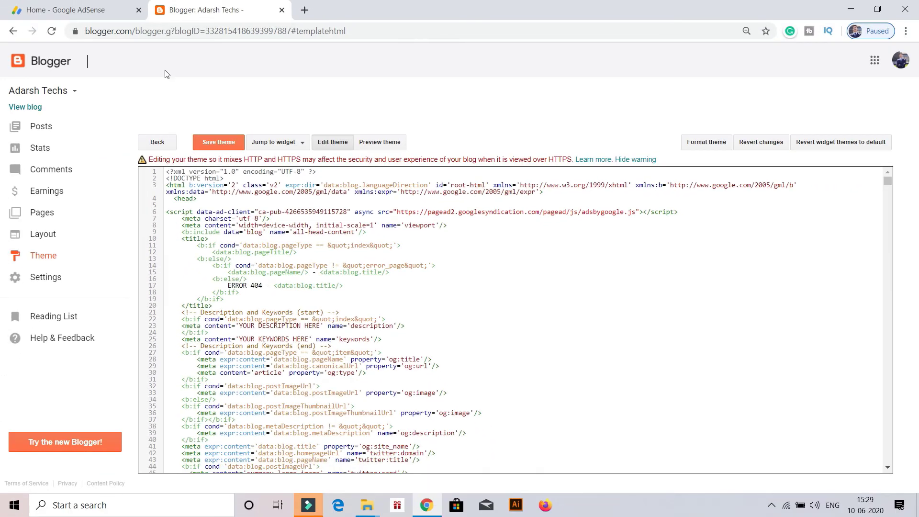
left_click(95, 8)
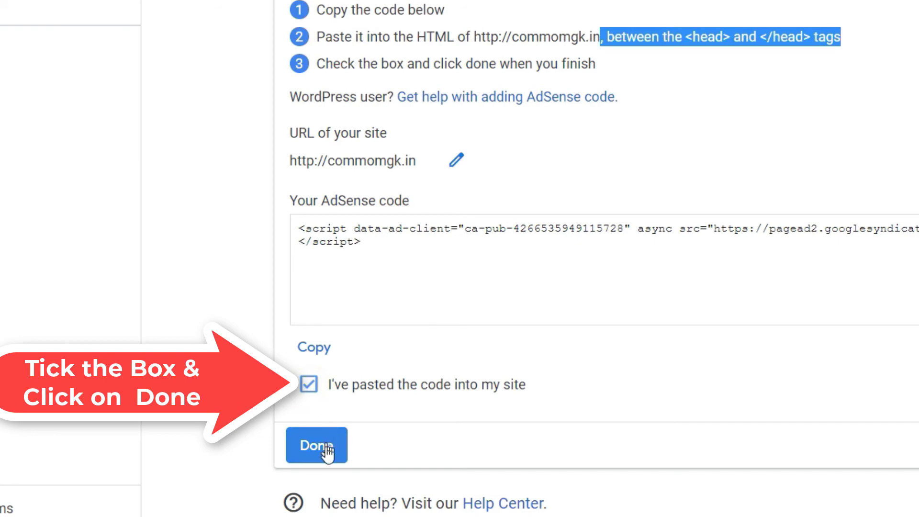
Confirm the code is pasted, click Done, and highlight the up-to-2-weeks review notice.
left_click(328, 451)
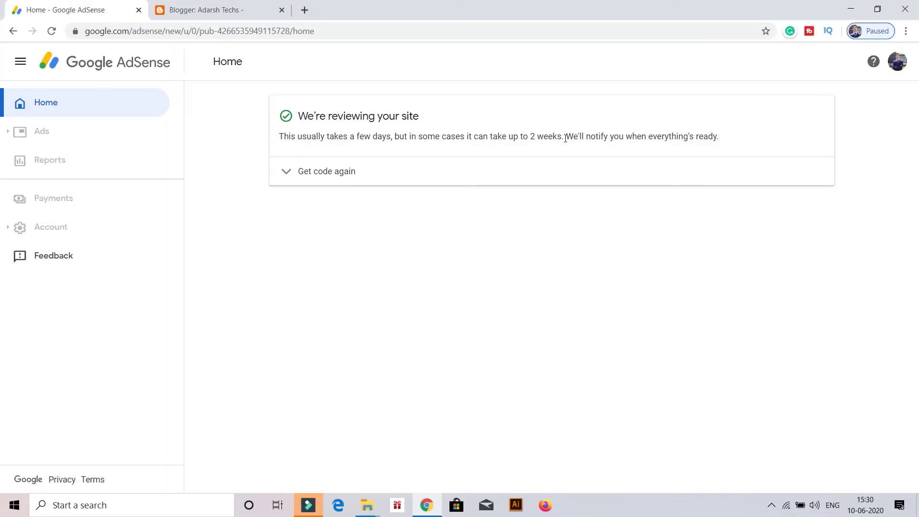
left_click_drag(565, 139, 423, 139)
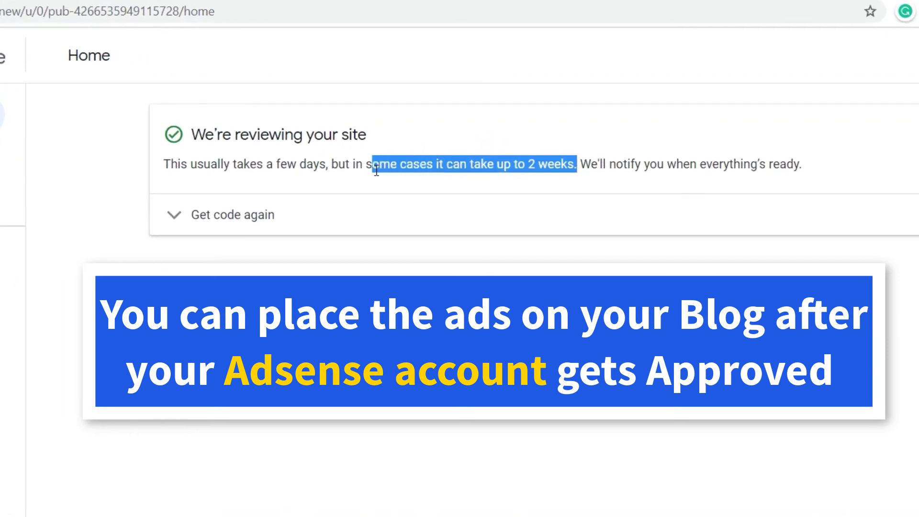
left_click_drag(376, 171, 328, 171)
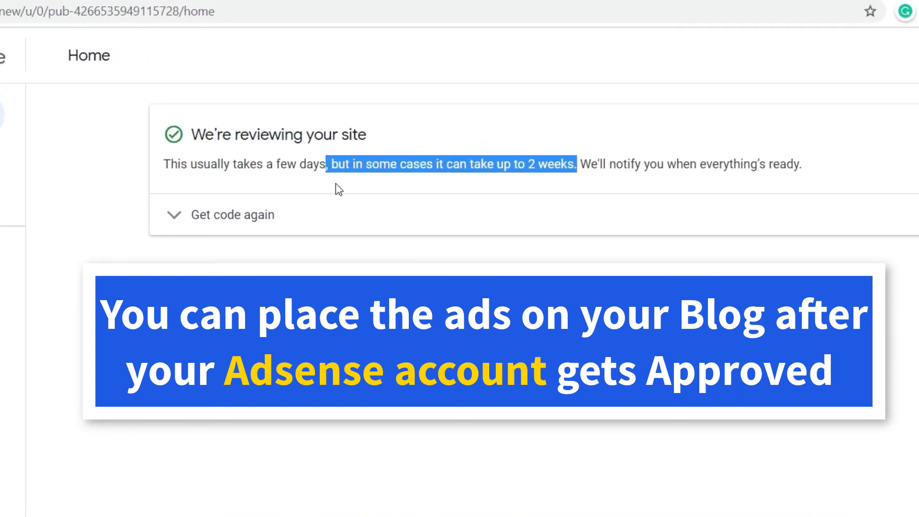